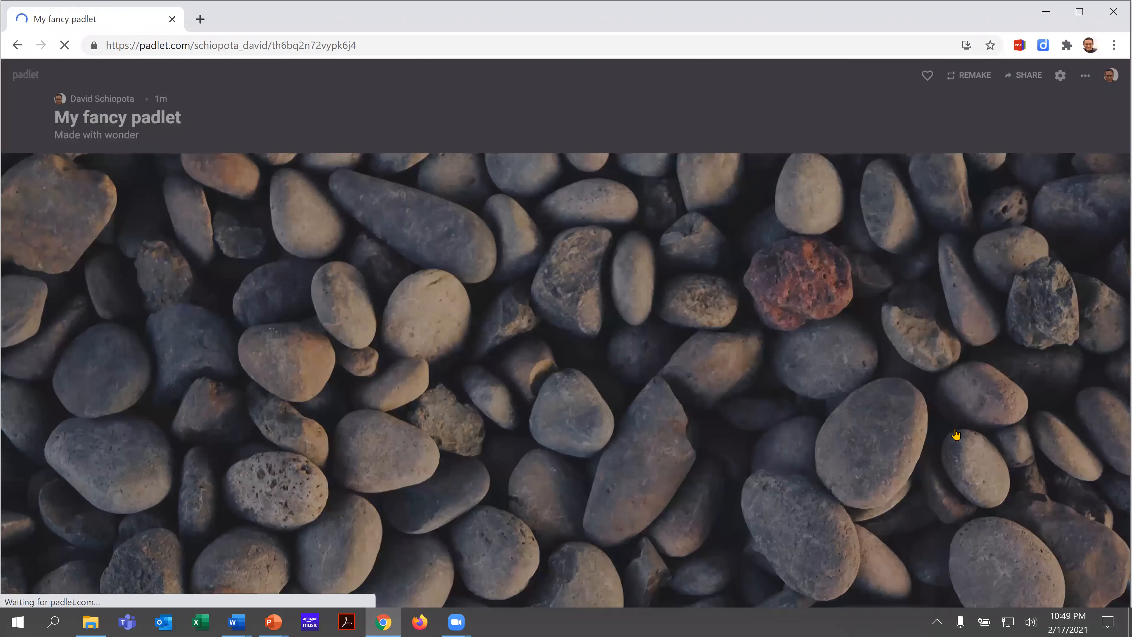
Replace the padlet's title with "Fairness: Respect For All".
click(967, 282)
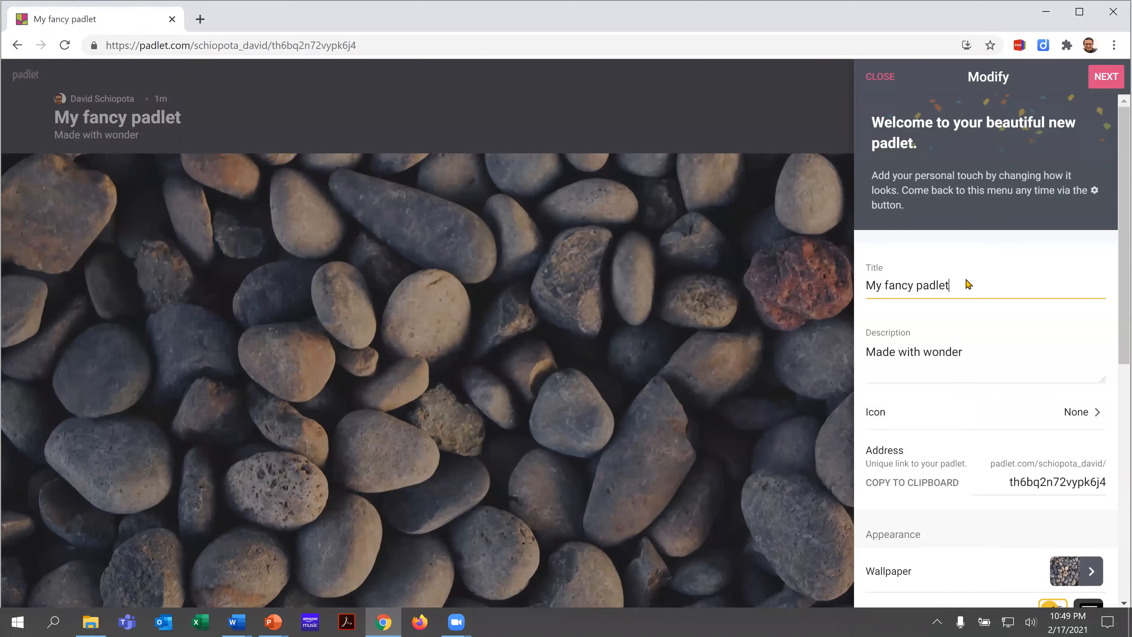
drag(967, 283, 1032, 176)
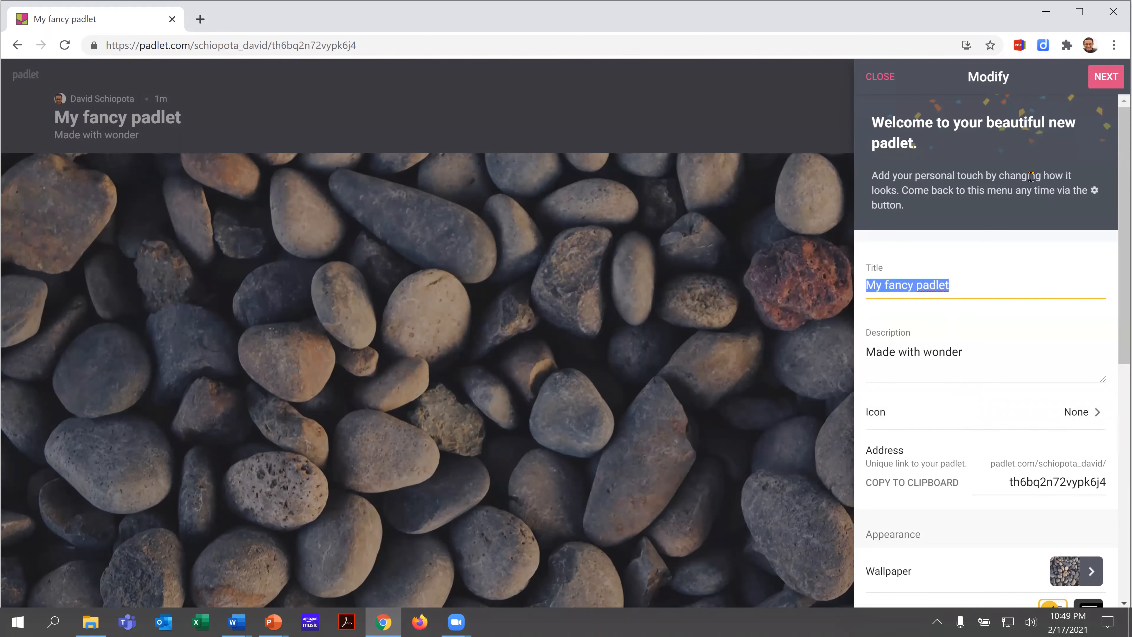
text(F)
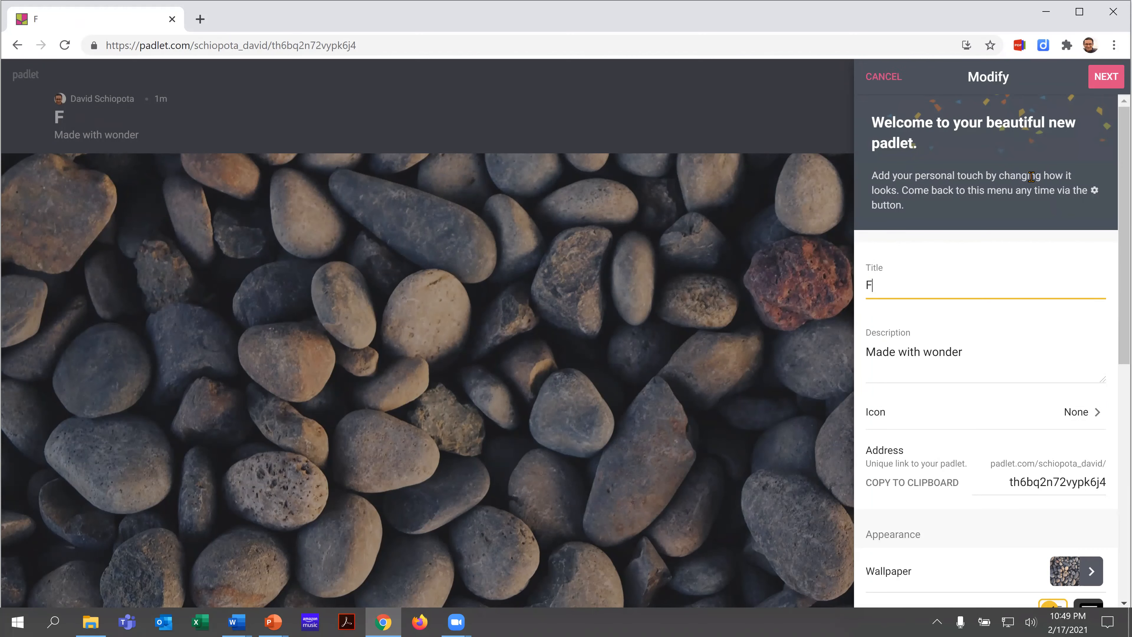
text(airness)
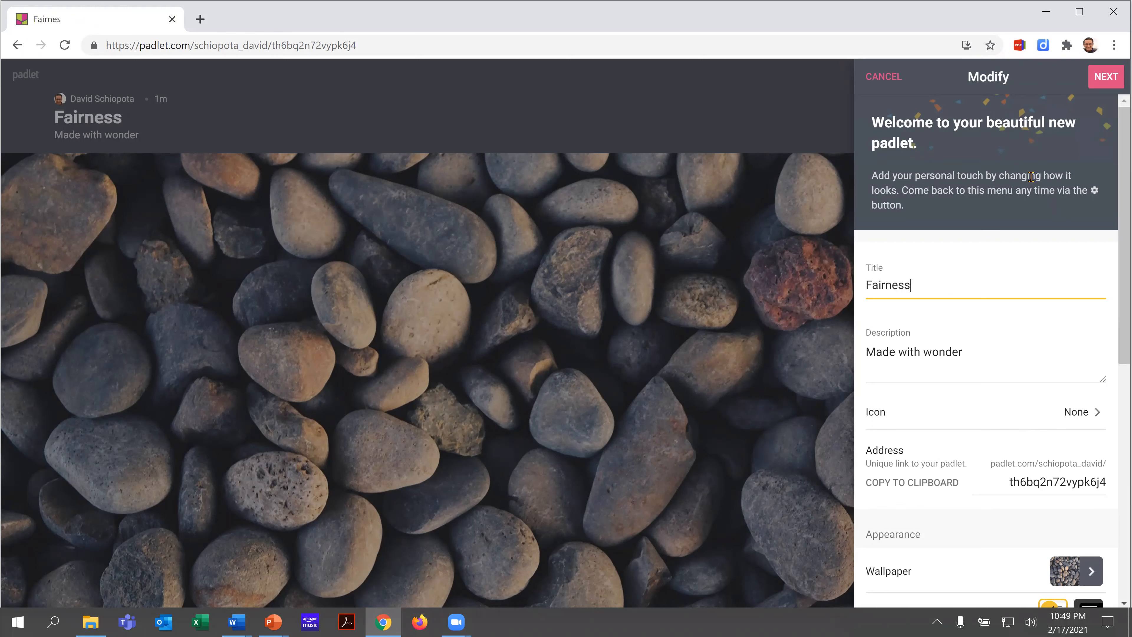
text(: Respe)
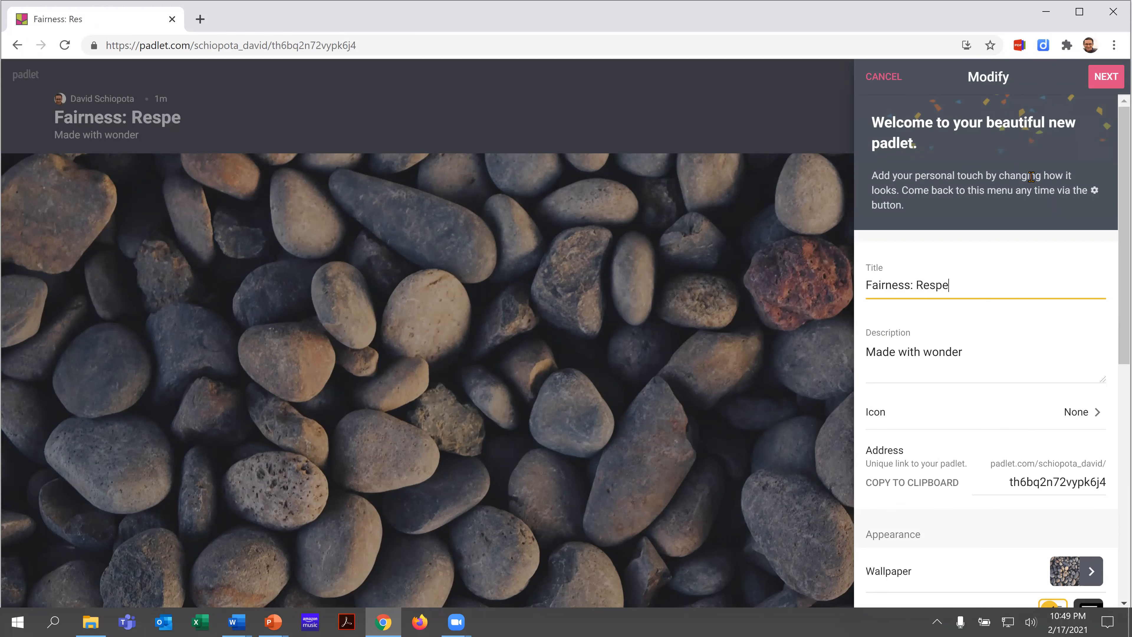
text(ct For All)
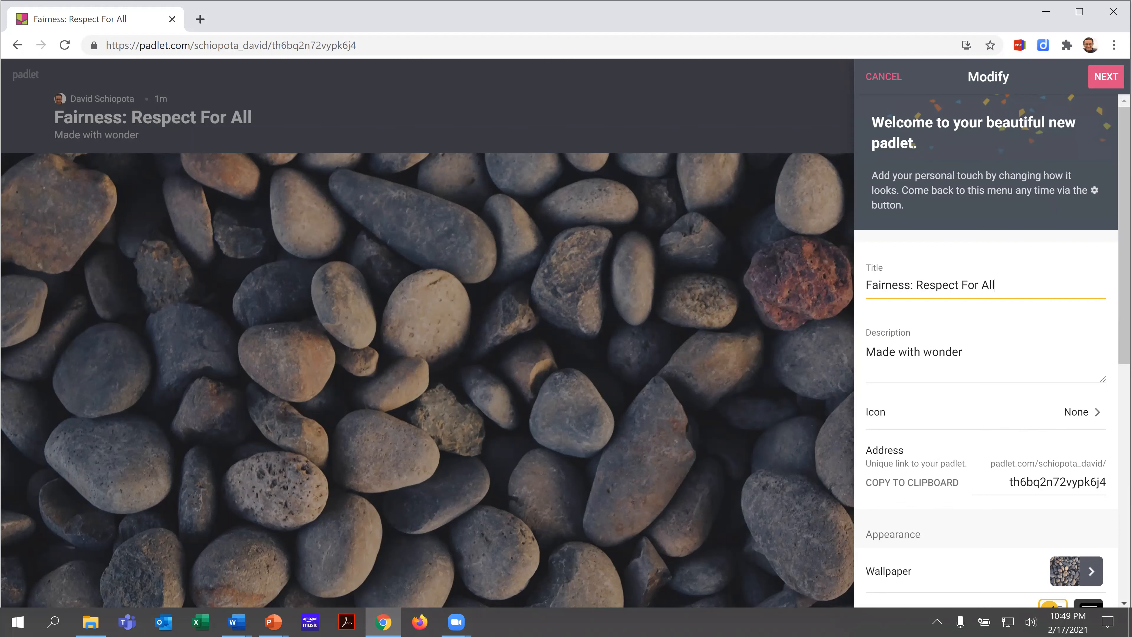
Replace the padlet's description with "Take 10 minutes to share your views on the strength of Fairness.".
key(alt+Tab)
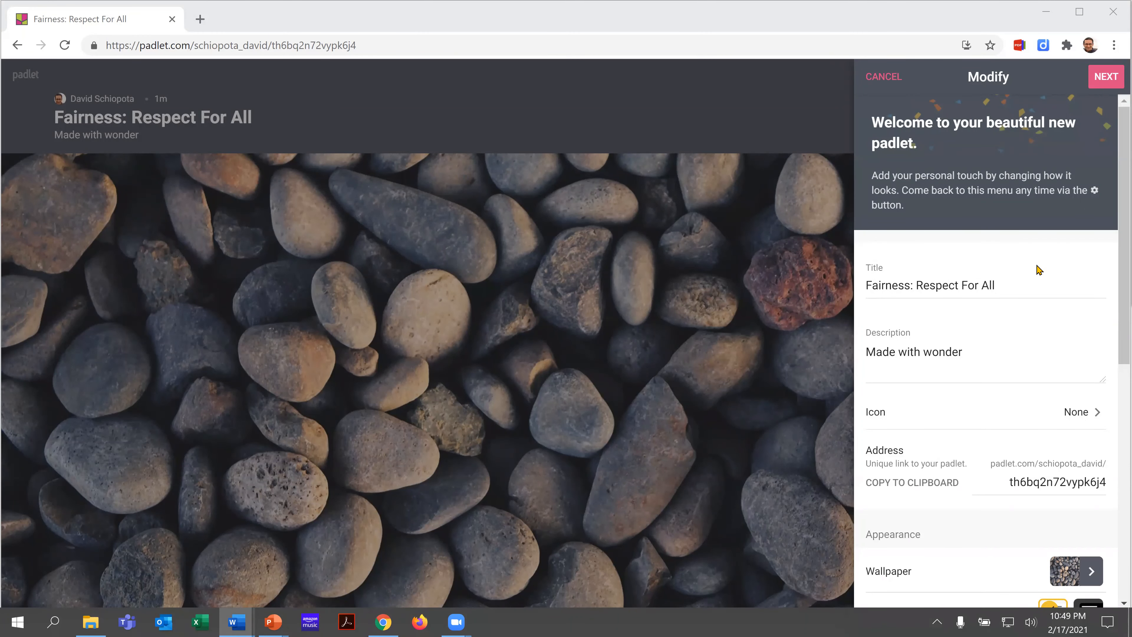
double_click(964, 354)
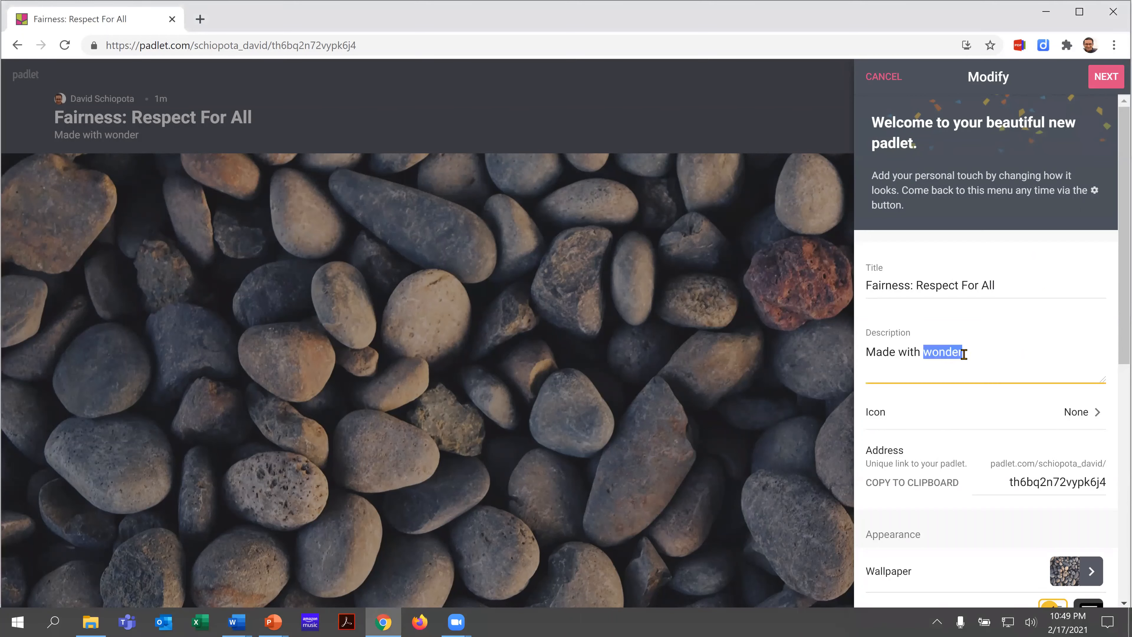
drag(964, 354, 856, 369)
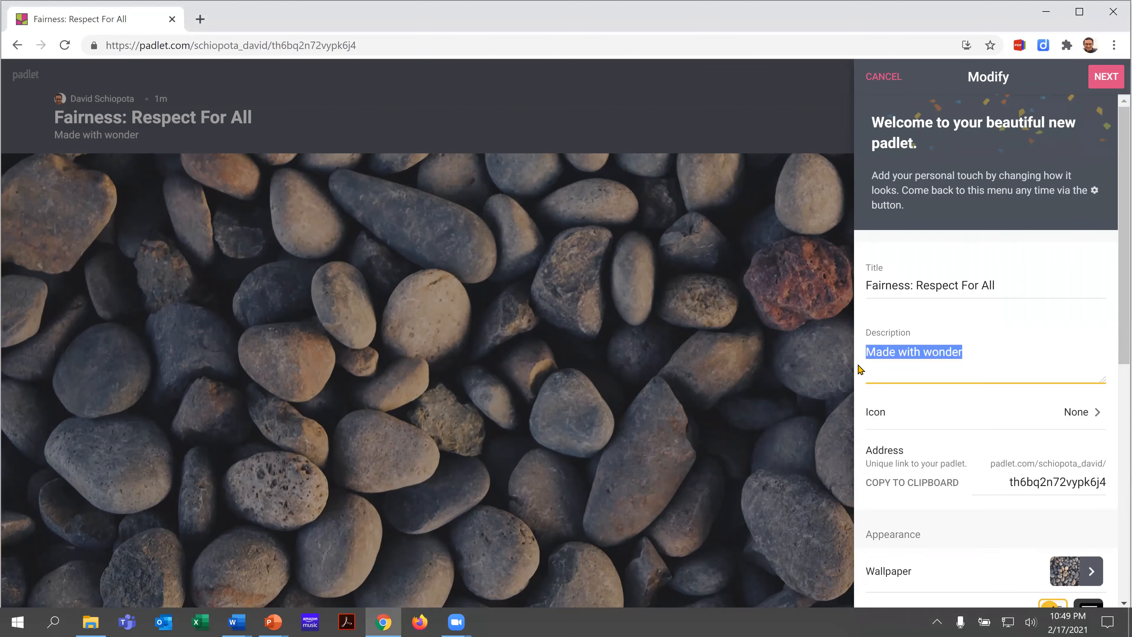
text(Take 10 minutes to share your views on the strength of Fairness.)
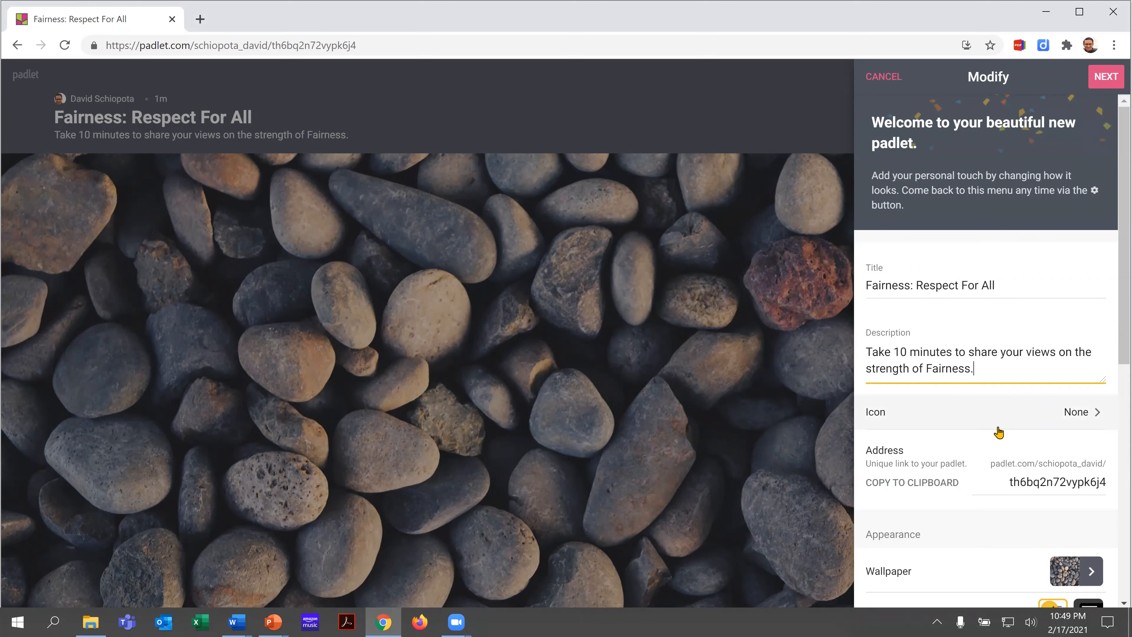
Change the ending of the padlet's unique address to MrSFairness.
scroll(993, 413, down, 3)
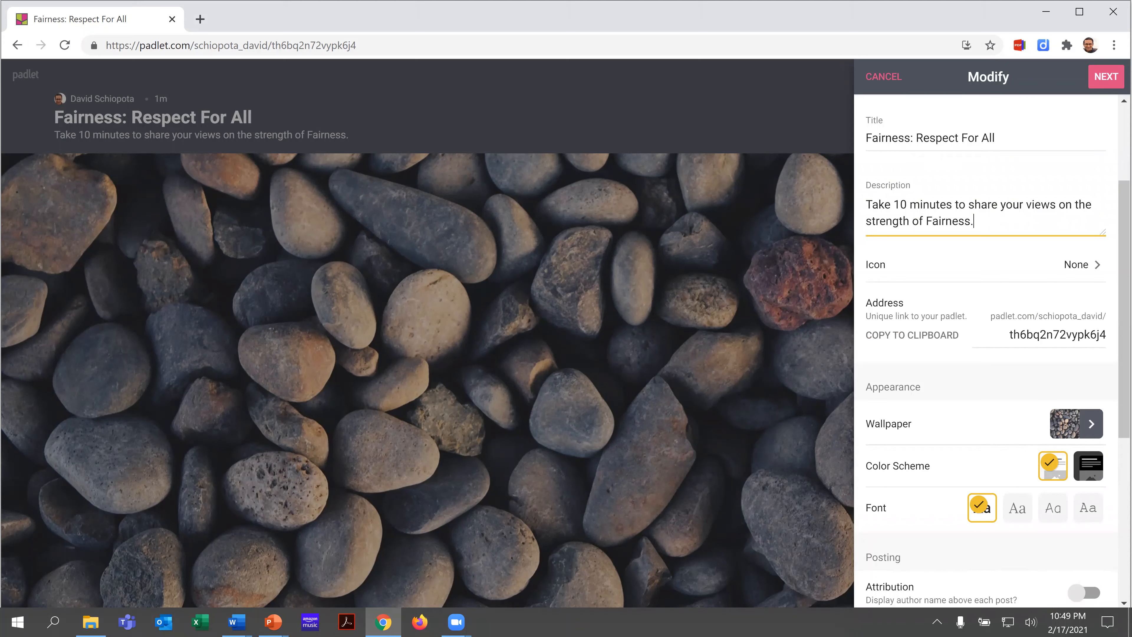
key(alt+Tab)
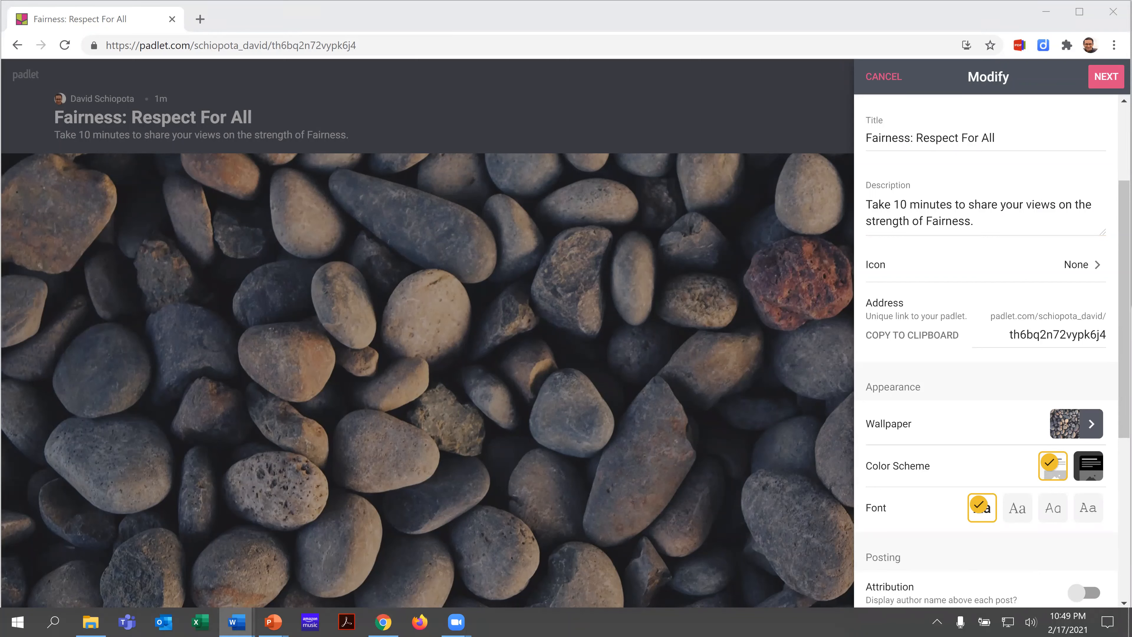
double_click(1062, 335)
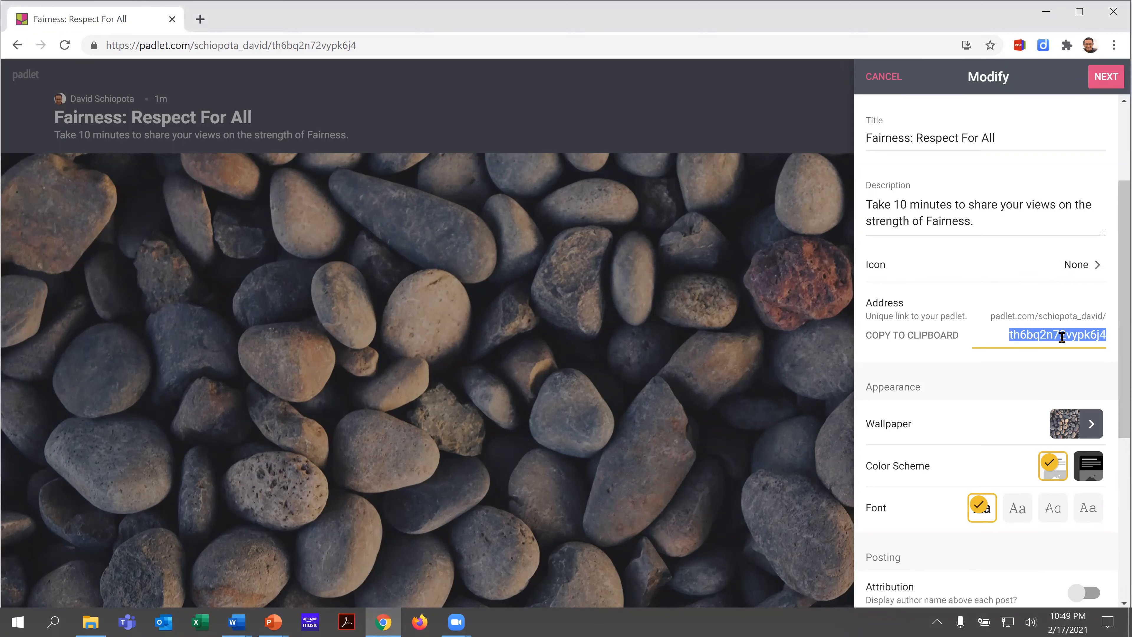
text(MrSFairness)
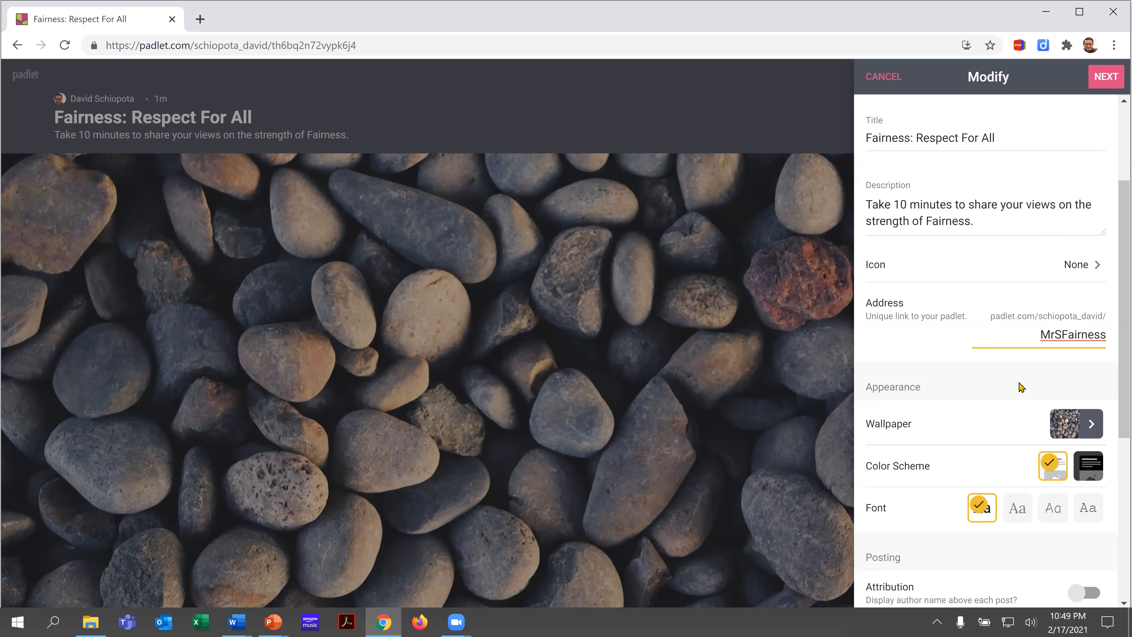
Upload the photo of coloured locker doors from the computer as the padlet's custom wallpaper.
scroll(1021, 387, down, 3)
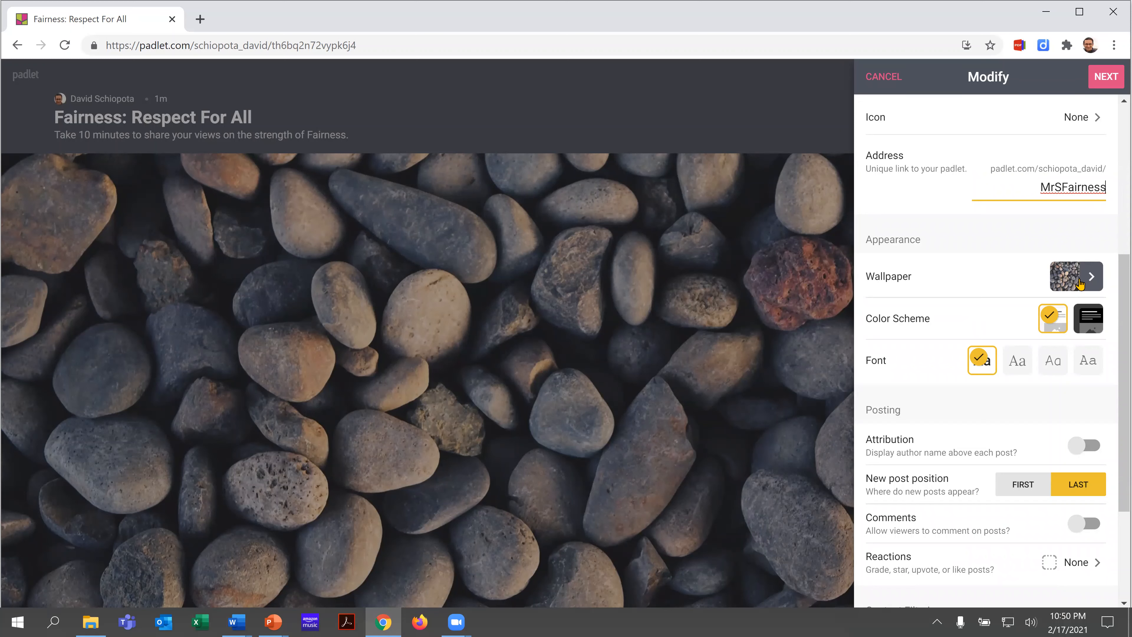
click(1095, 275)
click(1096, 275)
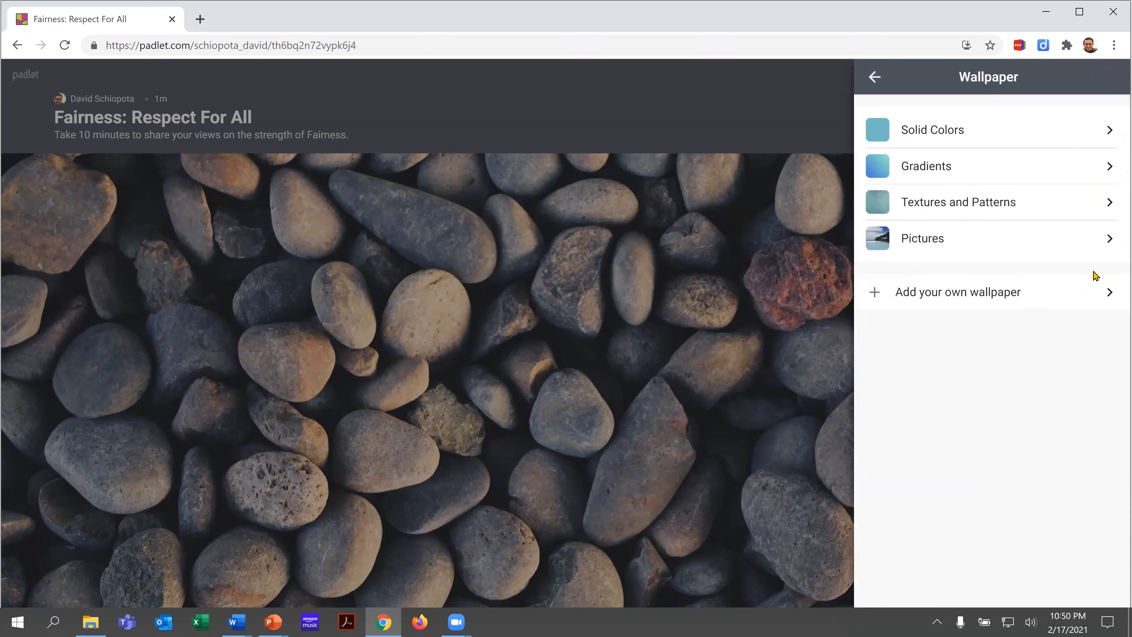
click(987, 305)
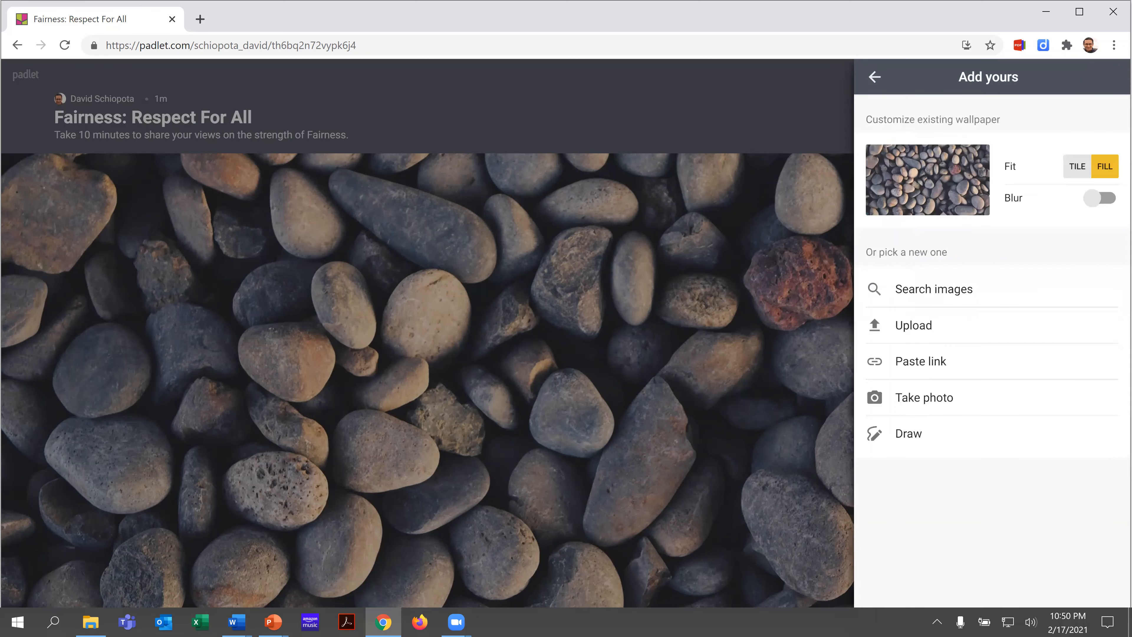
key(alt+Tab)
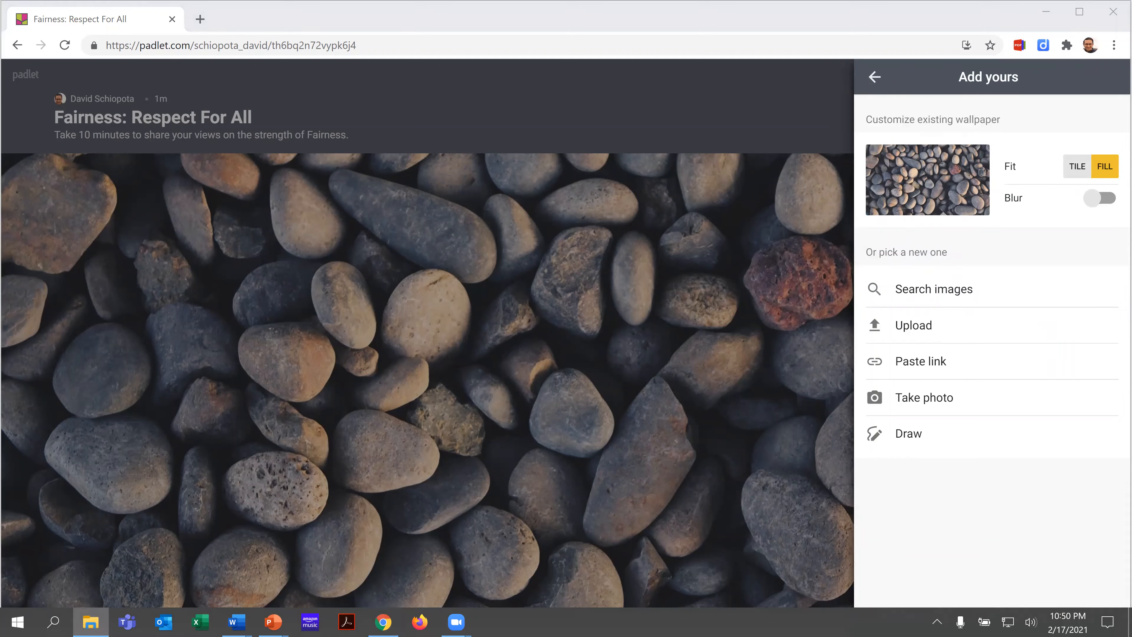
drag(1082, 298, 1050, 309)
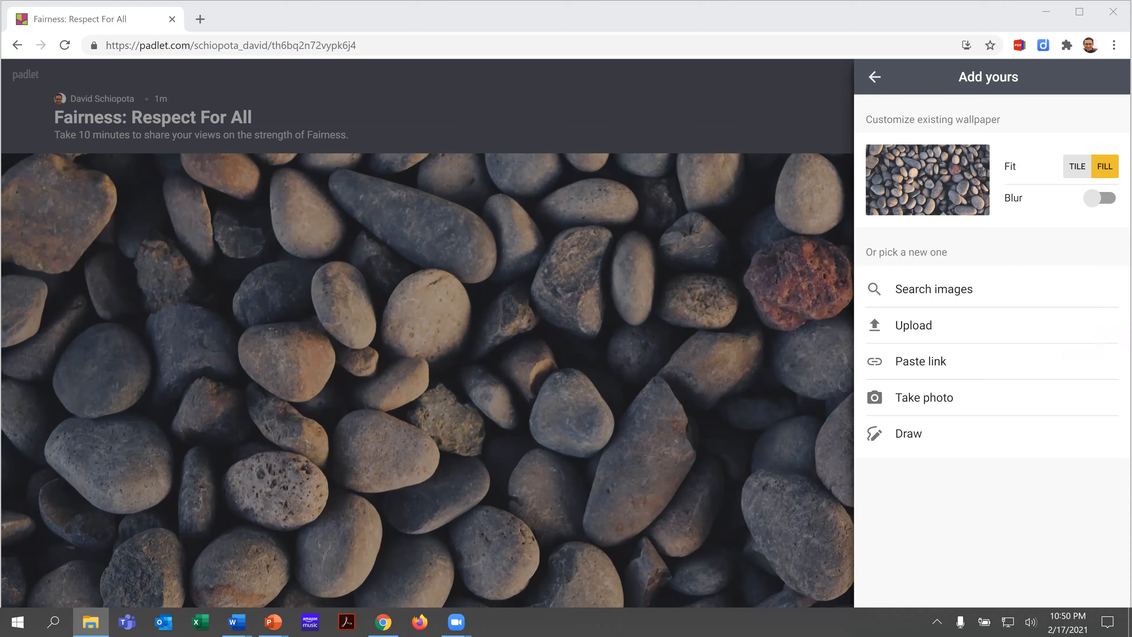
click(988, 328)
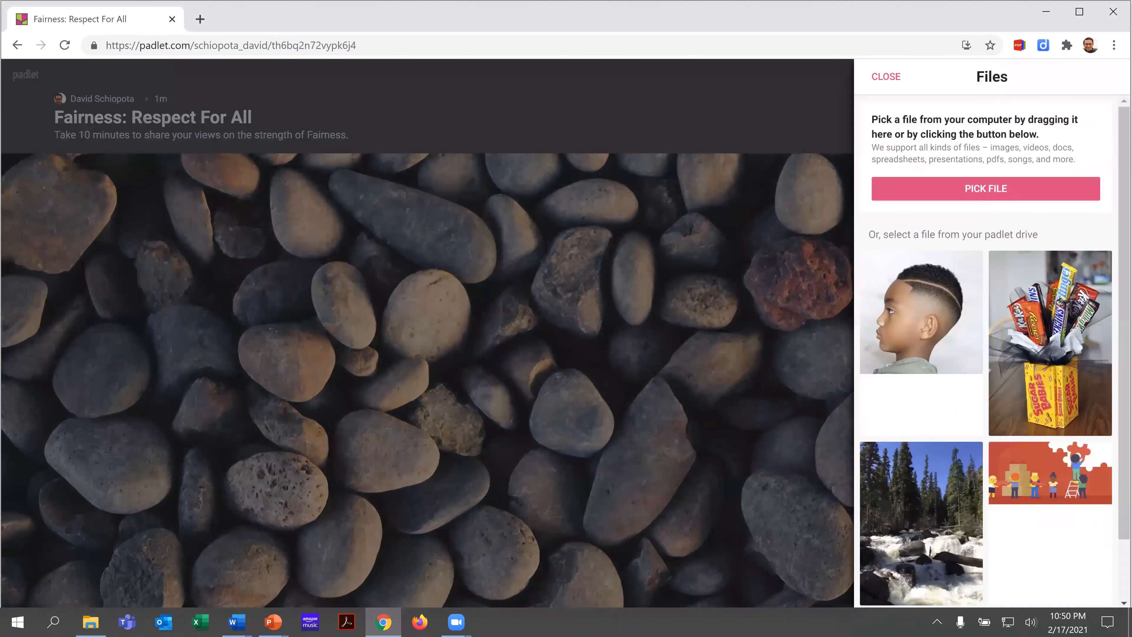
drag(1131, 297, 984, 391)
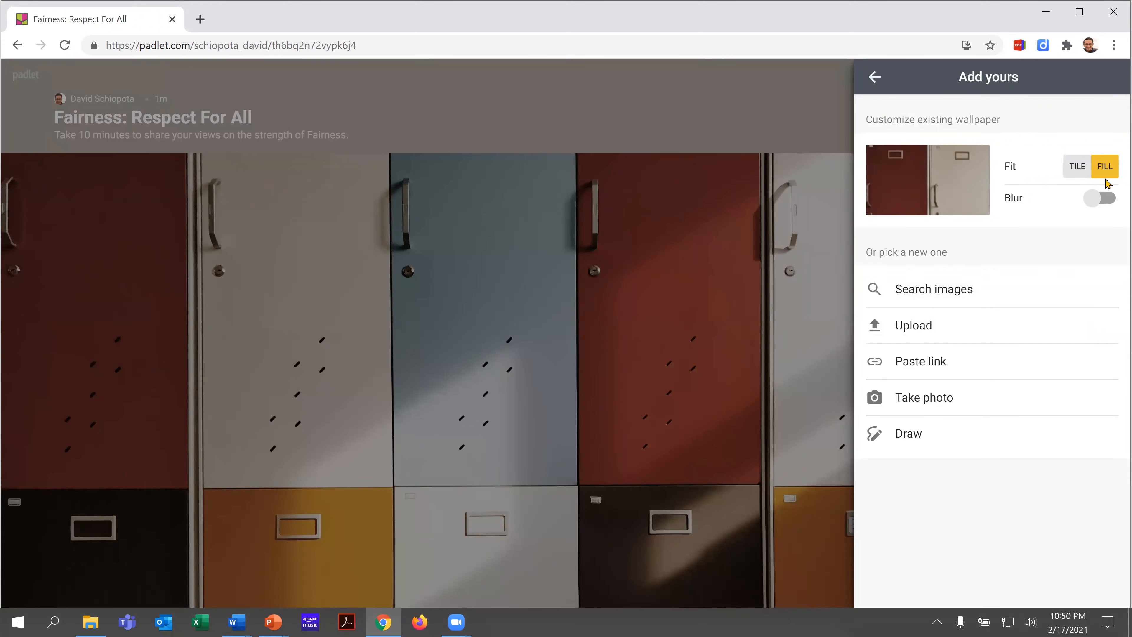
Blur the locker wallpaper and return to the main padlet settings.
click(1106, 199)
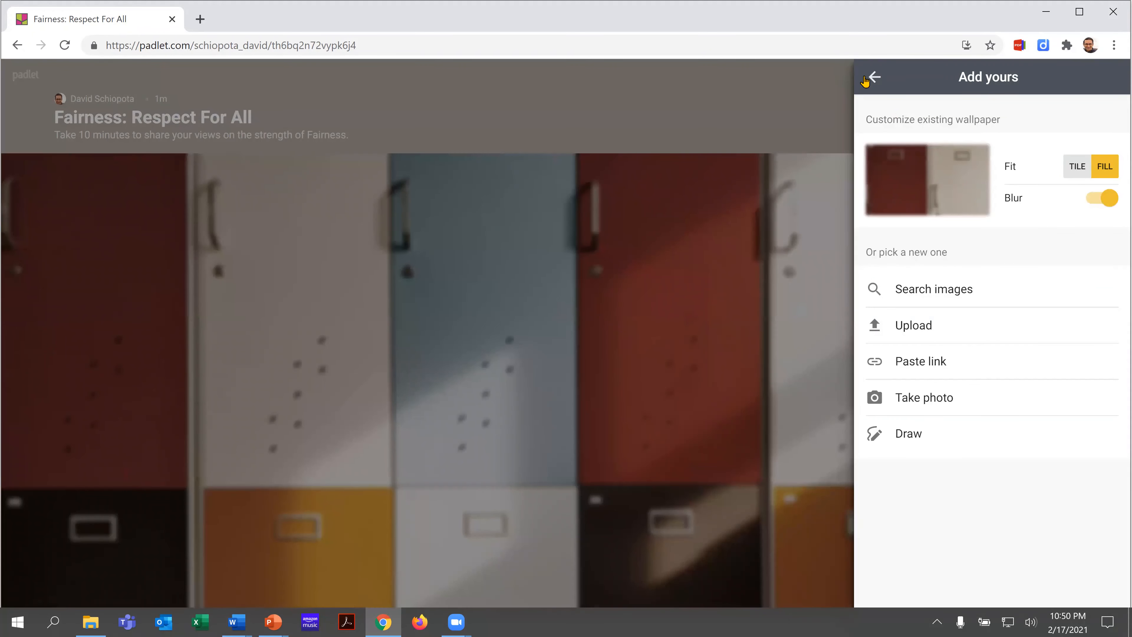
click(865, 78)
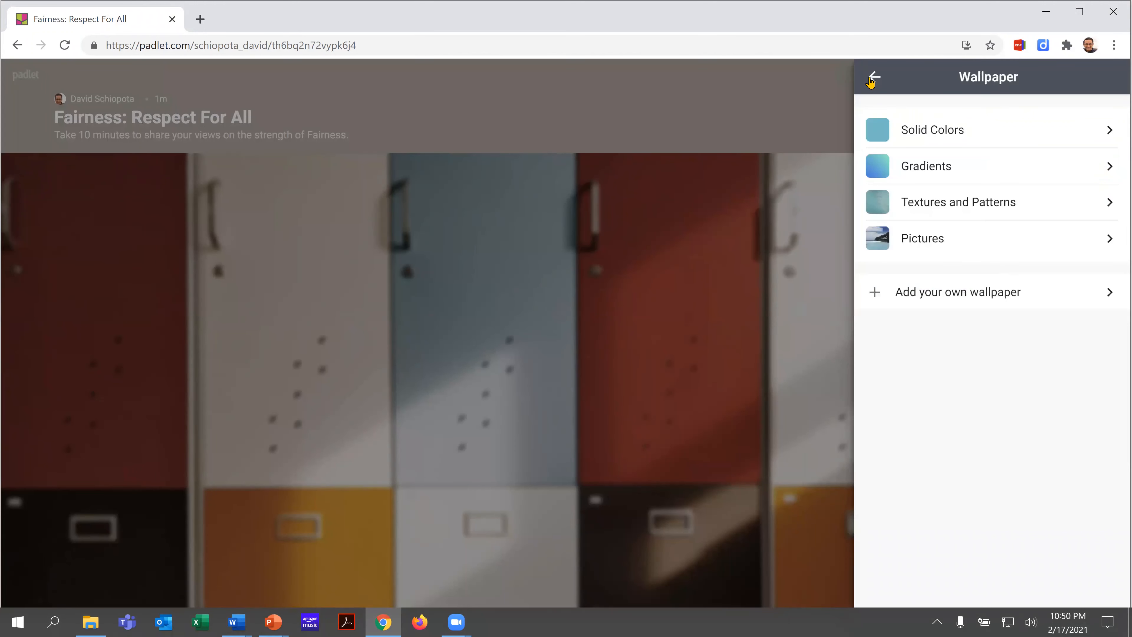
click(874, 79)
In the posting settings, turn on attribution, place new posts first and allow comments.
scroll(976, 283, down, 3)
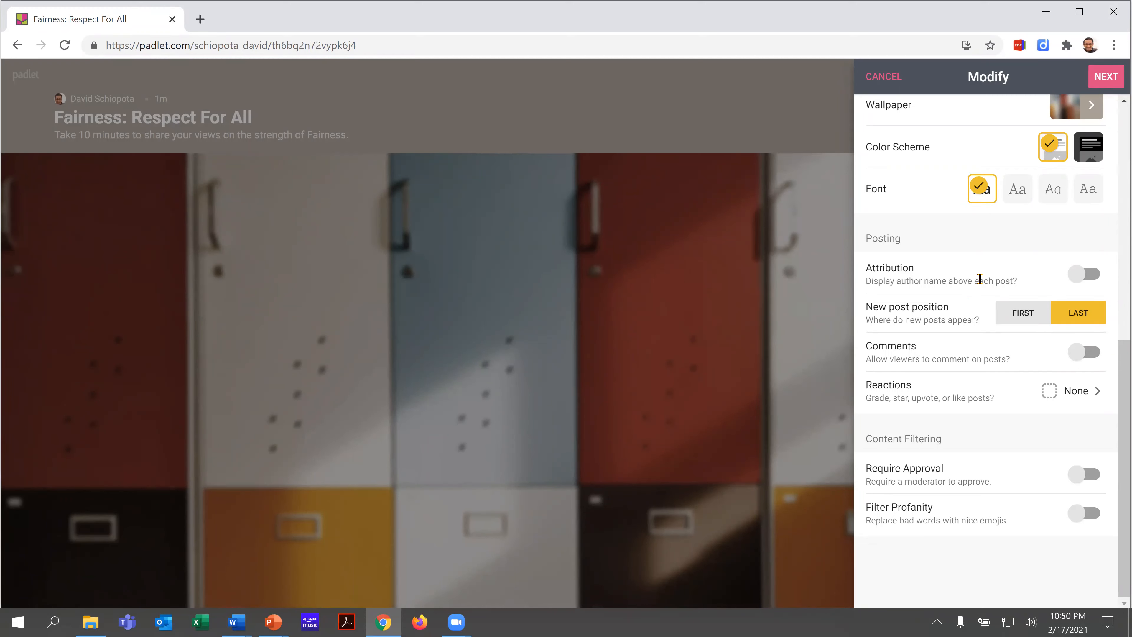
click(1085, 275)
click(1026, 315)
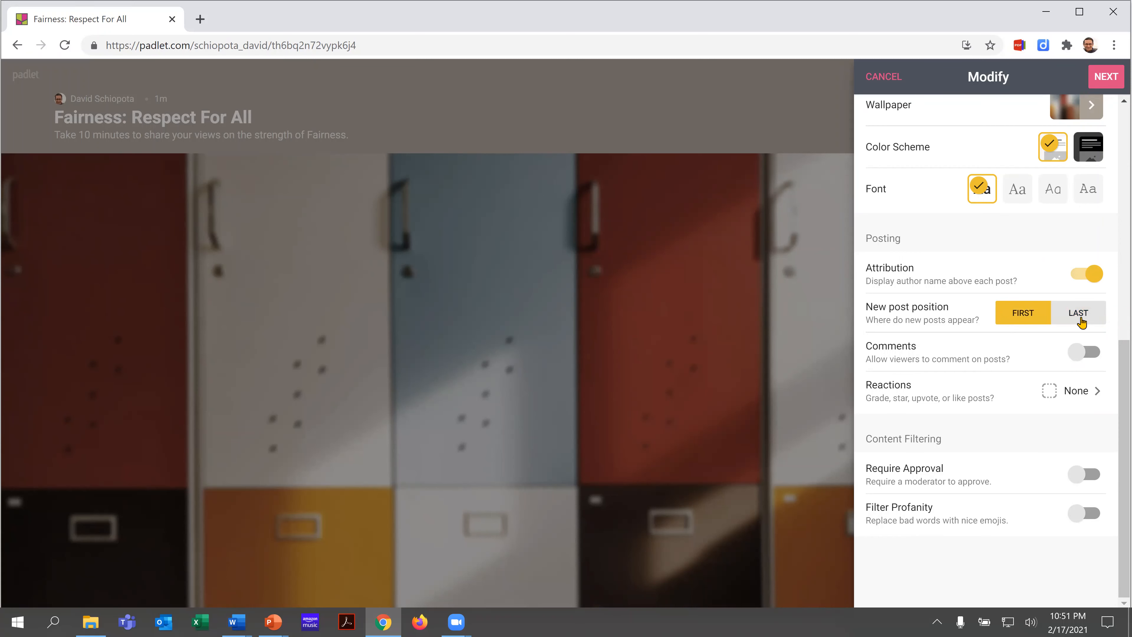
click(1086, 353)
Set the reactions to Like and return to the main padlet settings.
click(1043, 399)
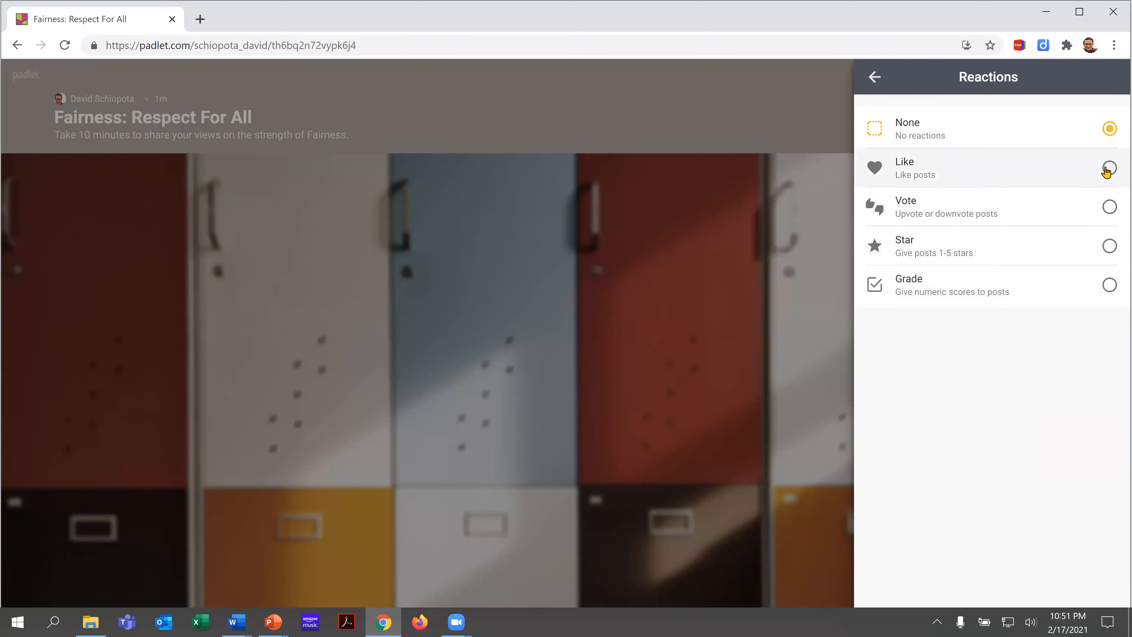
click(1108, 169)
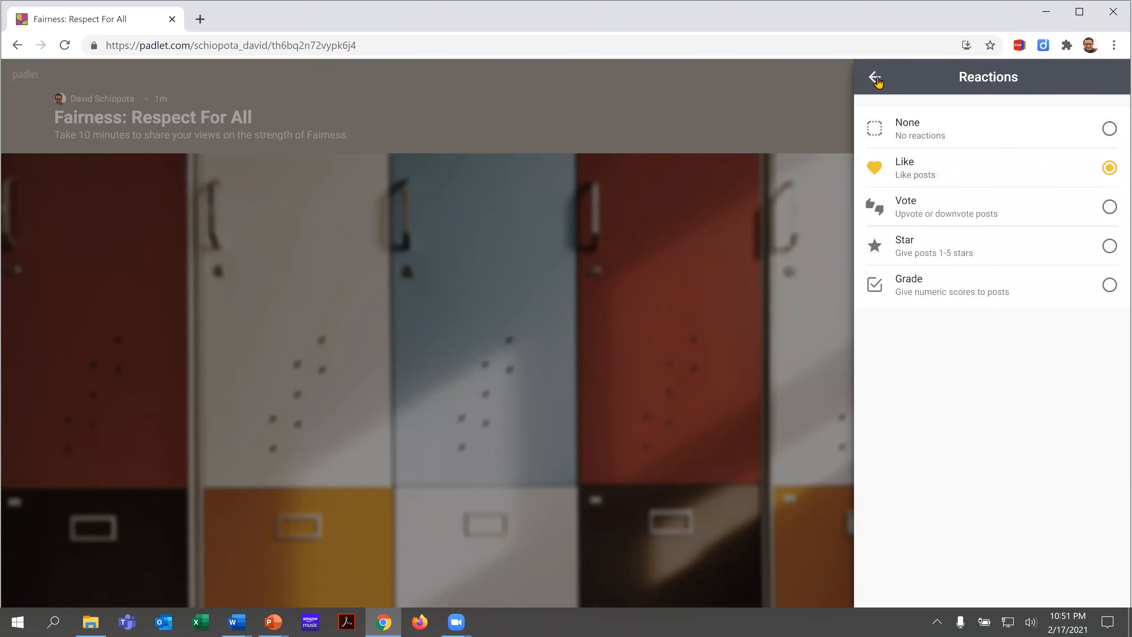
click(923, 171)
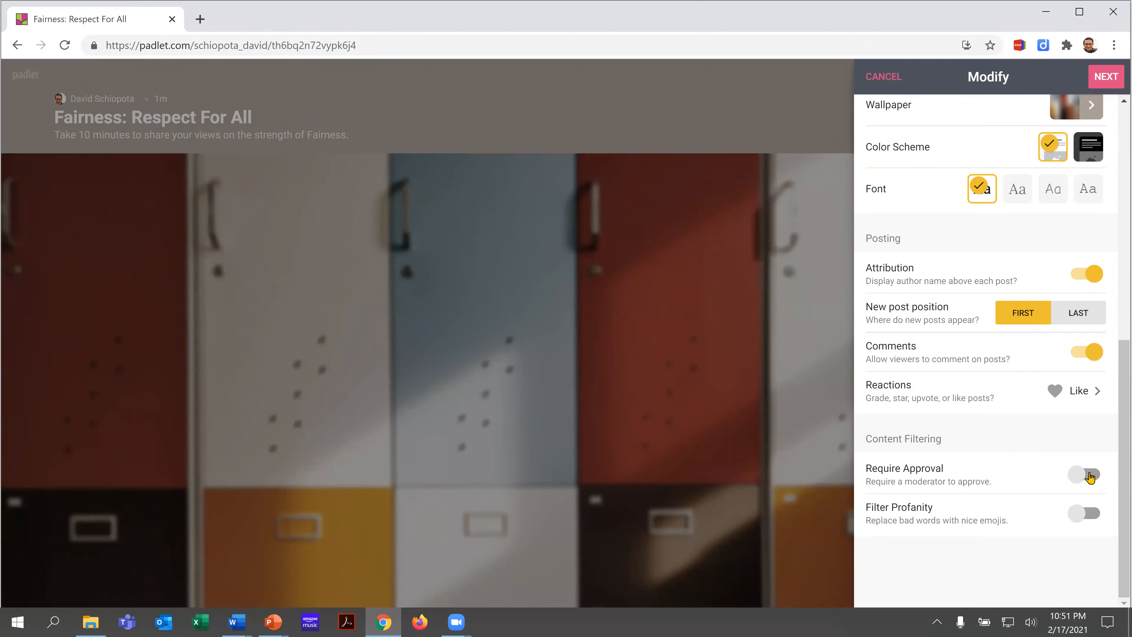
Turn on the profanity filter and finish the padlet setup to start posting.
click(1092, 518)
click(1109, 79)
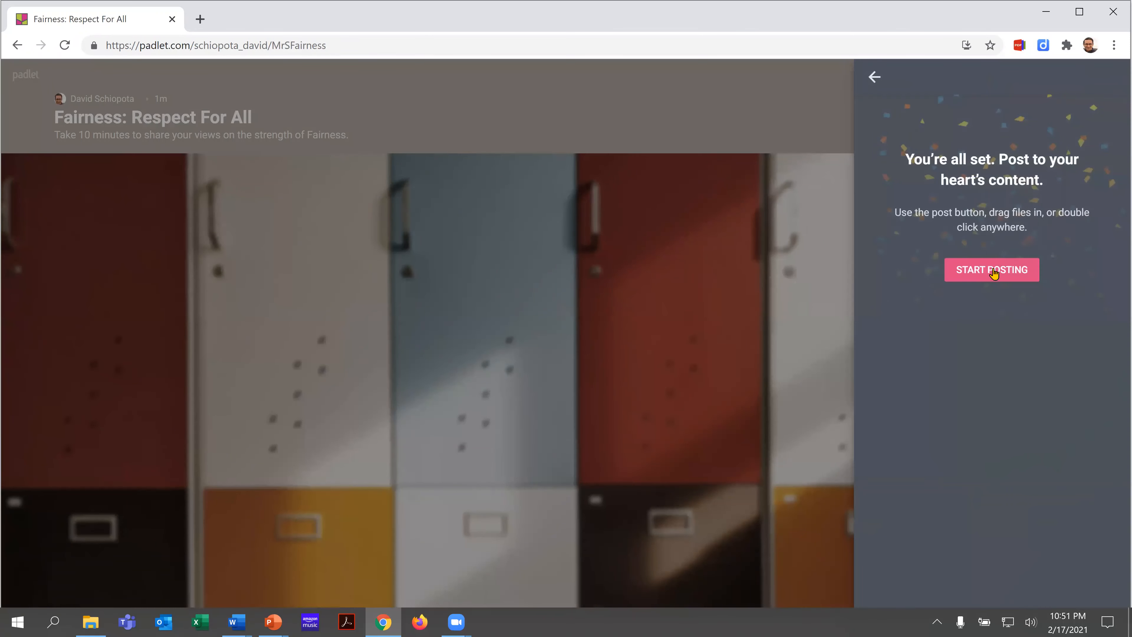
click(994, 272)
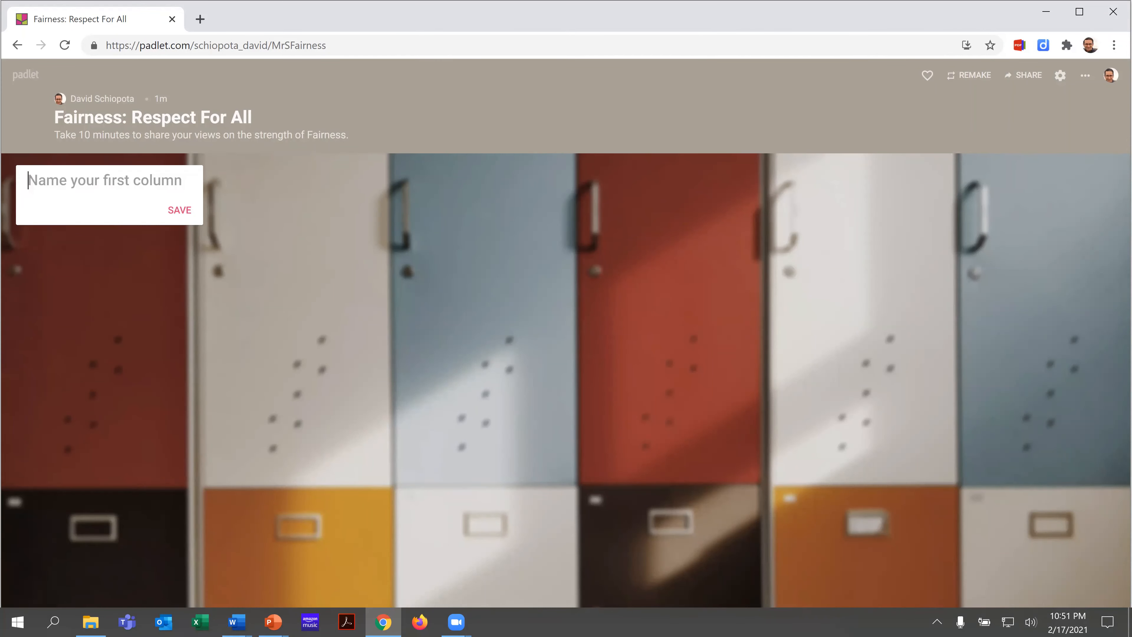
Name the first column "Do you think fairness is one of your top strengths?" and save it.
key(alt+Tab)
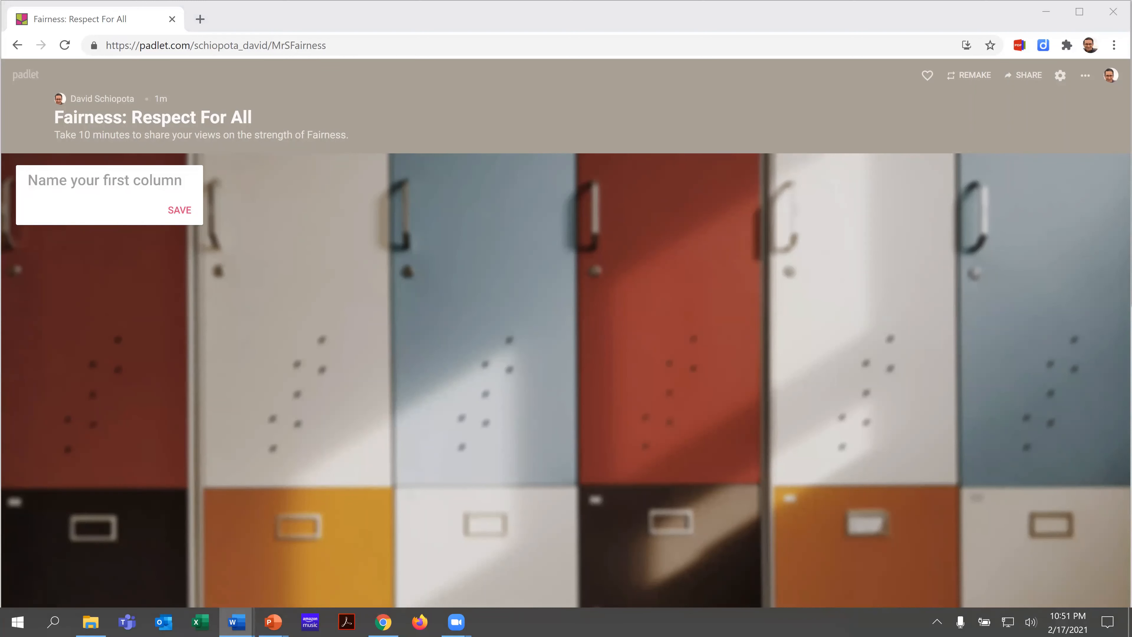
click(90, 187)
text(Do you think fairness is one of your top strengths?)
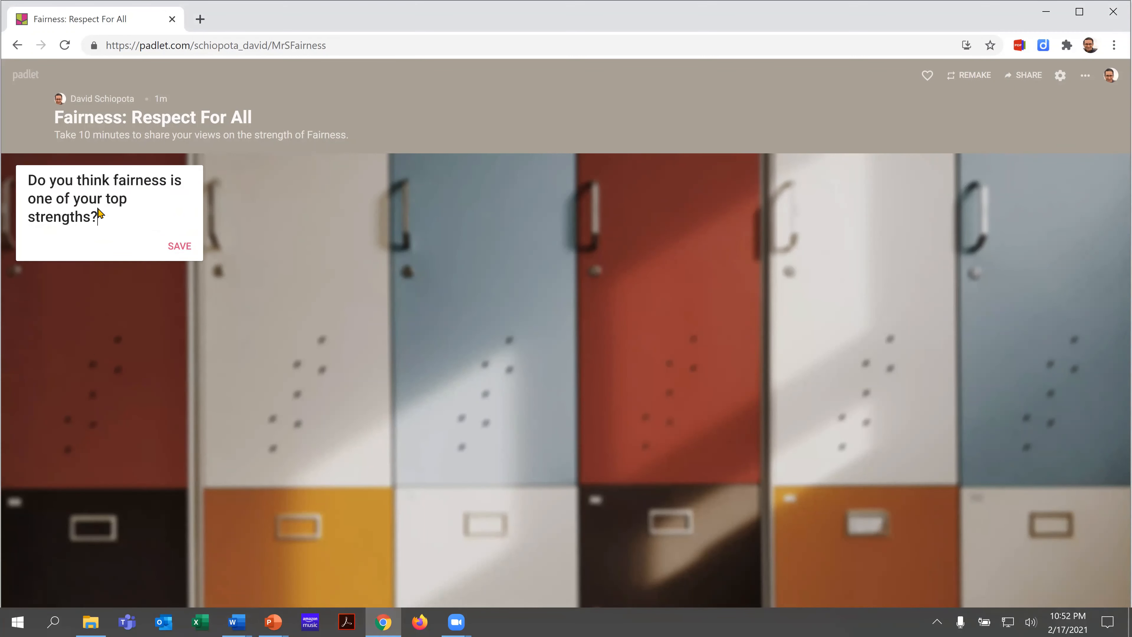
click(179, 246)
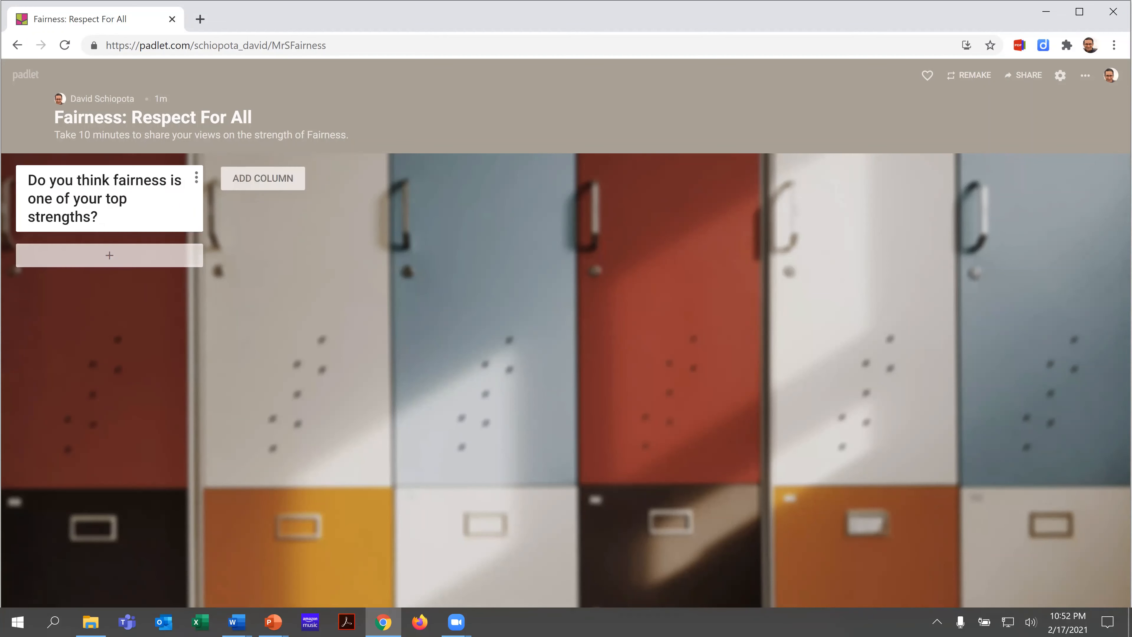
Add a second column named "Describe a time when you recently used your strength of fairness." and save it.
key(alt+Tab)
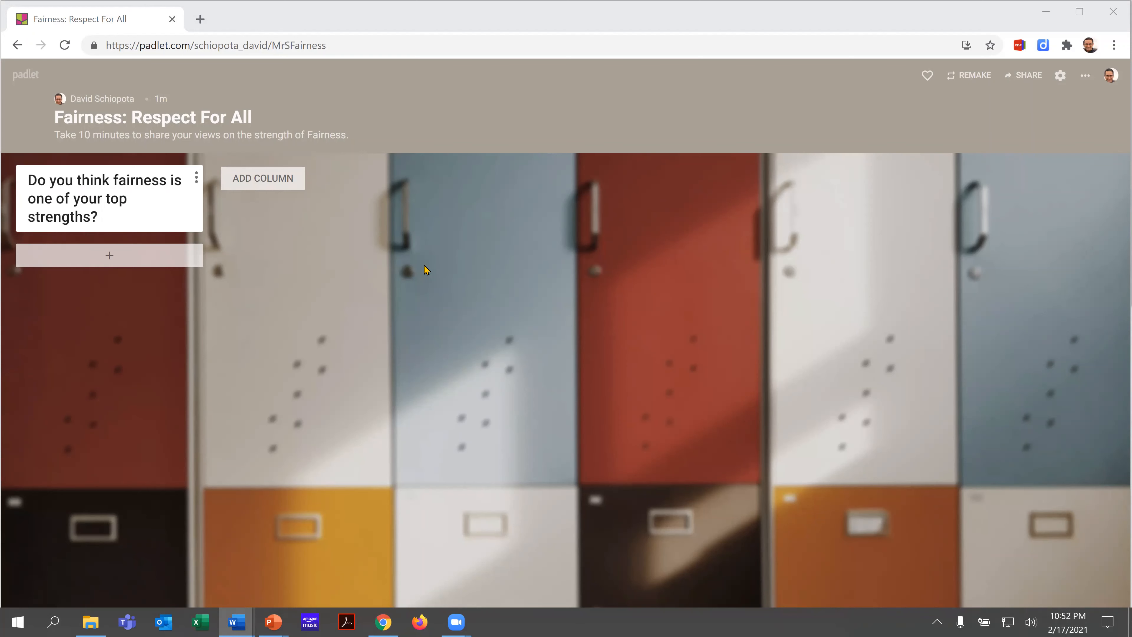
click(289, 177)
text(Describe a time when you recently used your strength of fairness.)
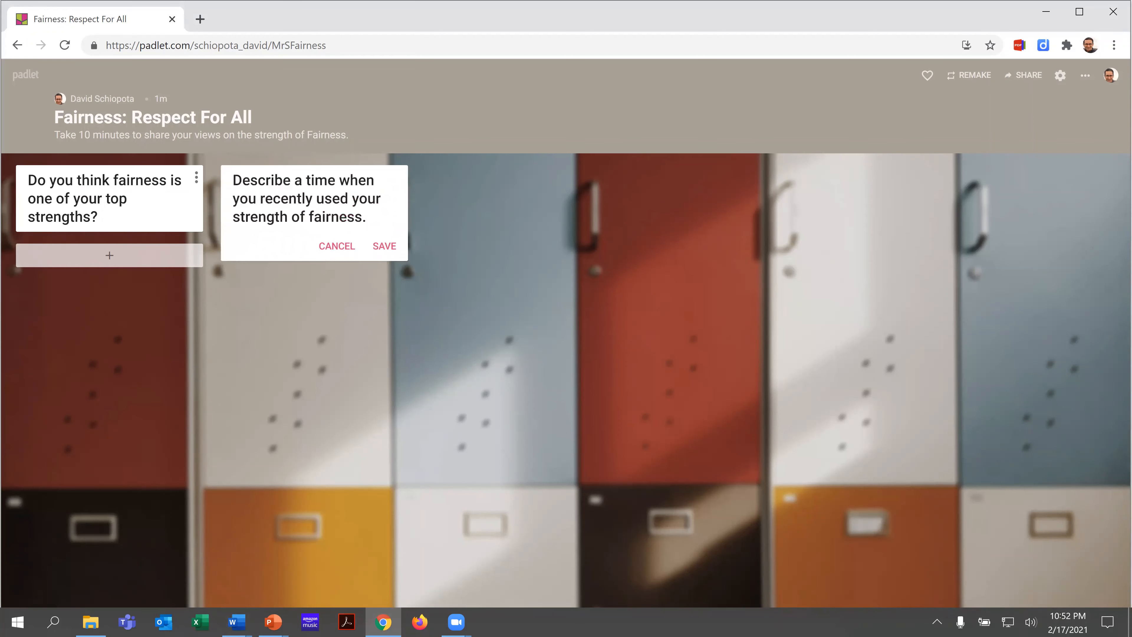
key(alt+Tab)
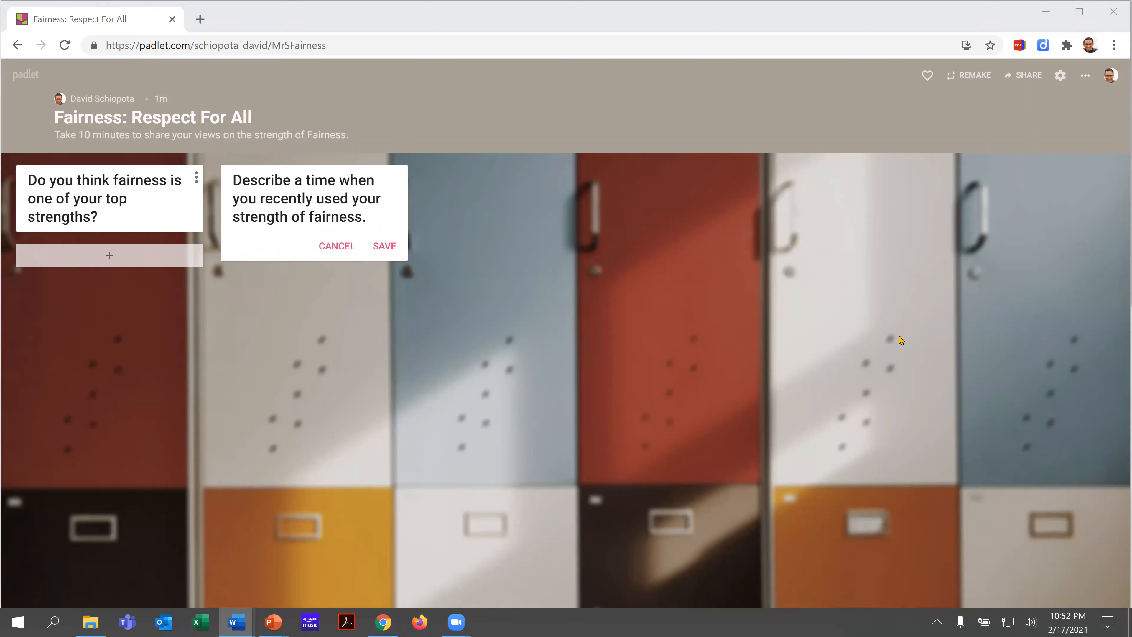
click(393, 246)
Add a column named "Who have you seen show fairness recently? Strength spot them here!", save it and move it to third place.
click(479, 176)
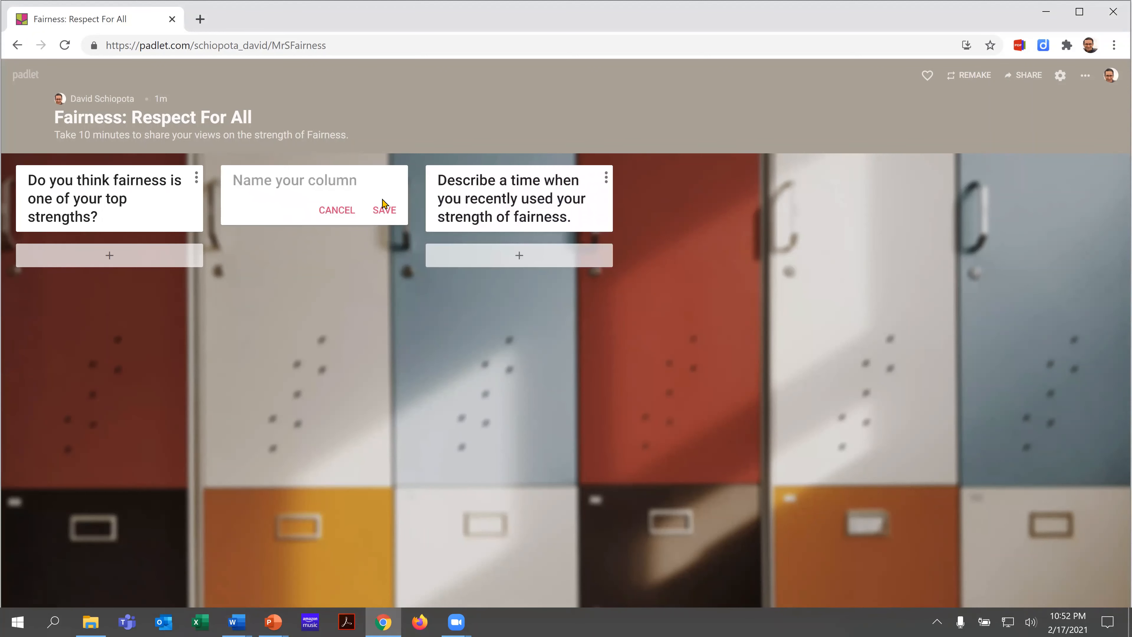
text(Who have you seen show fairness recently? Strength spot them here!)
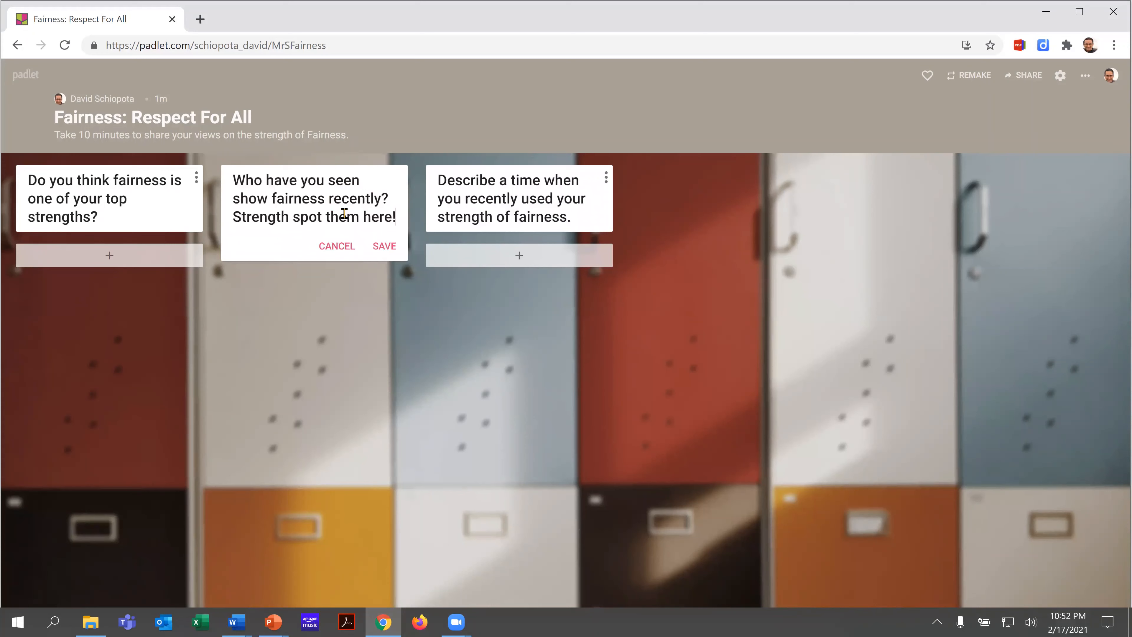
click(386, 249)
drag(349, 190, 590, 209)
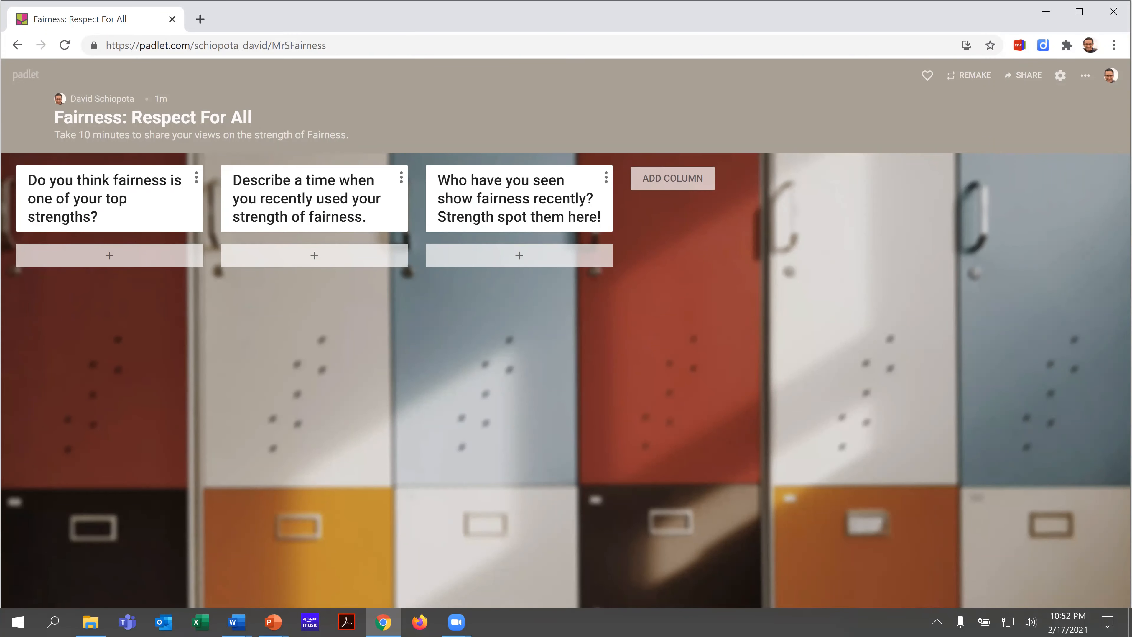
Add a fourth column named "Why is fairness important to you? If not, why not?" and save it.
key(alt+Tab)
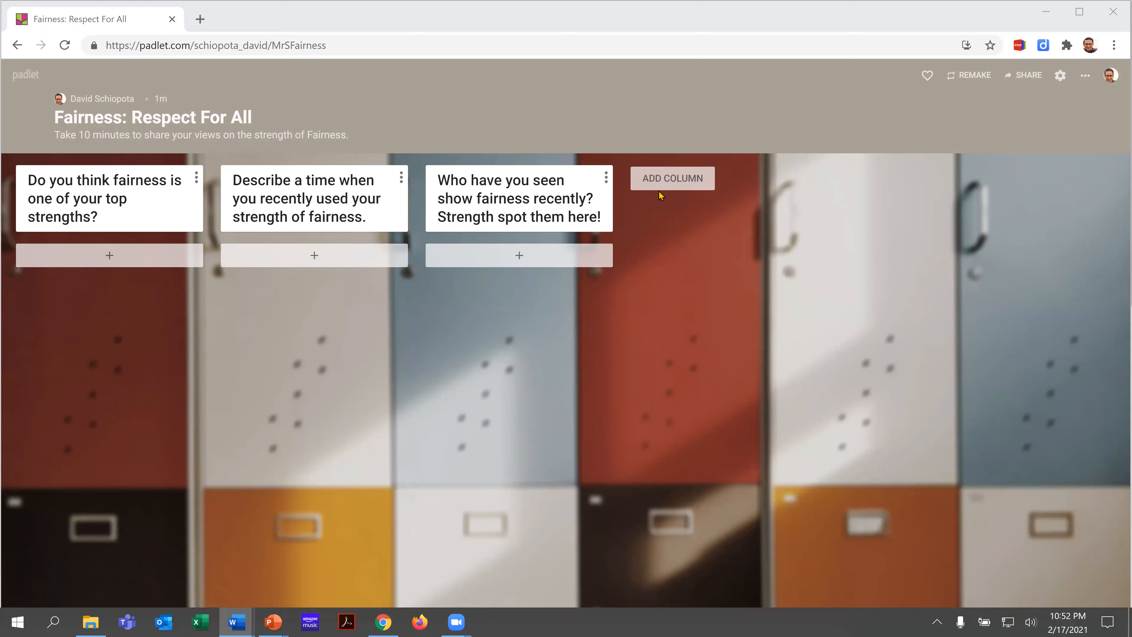
click(664, 181)
text(Why is fairness important to you?  If not, why not?)
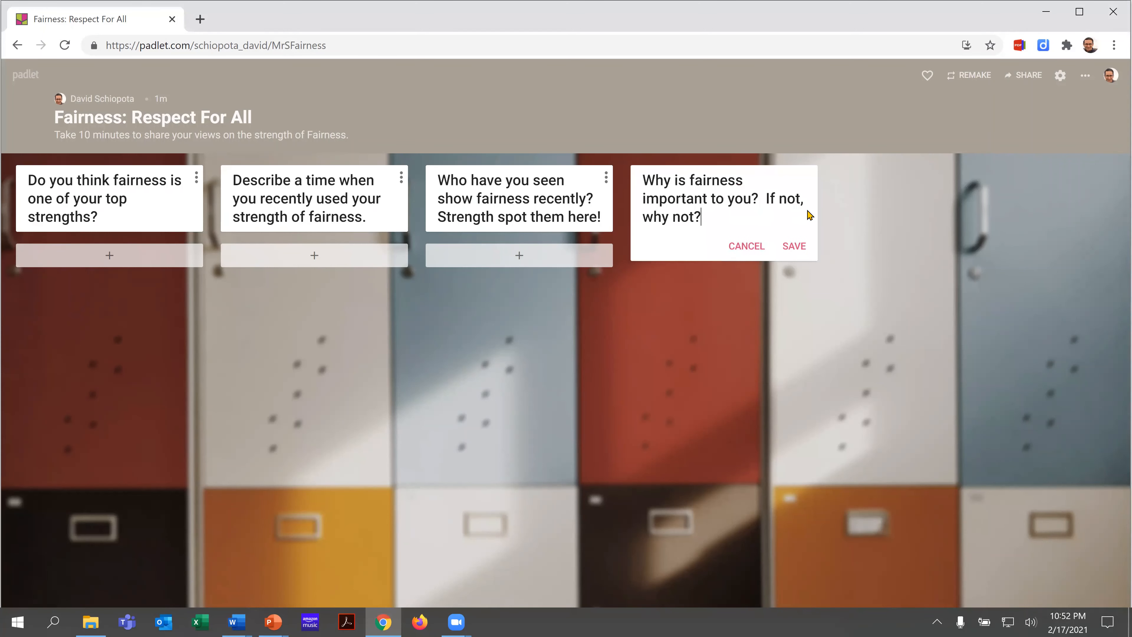
click(792, 248)
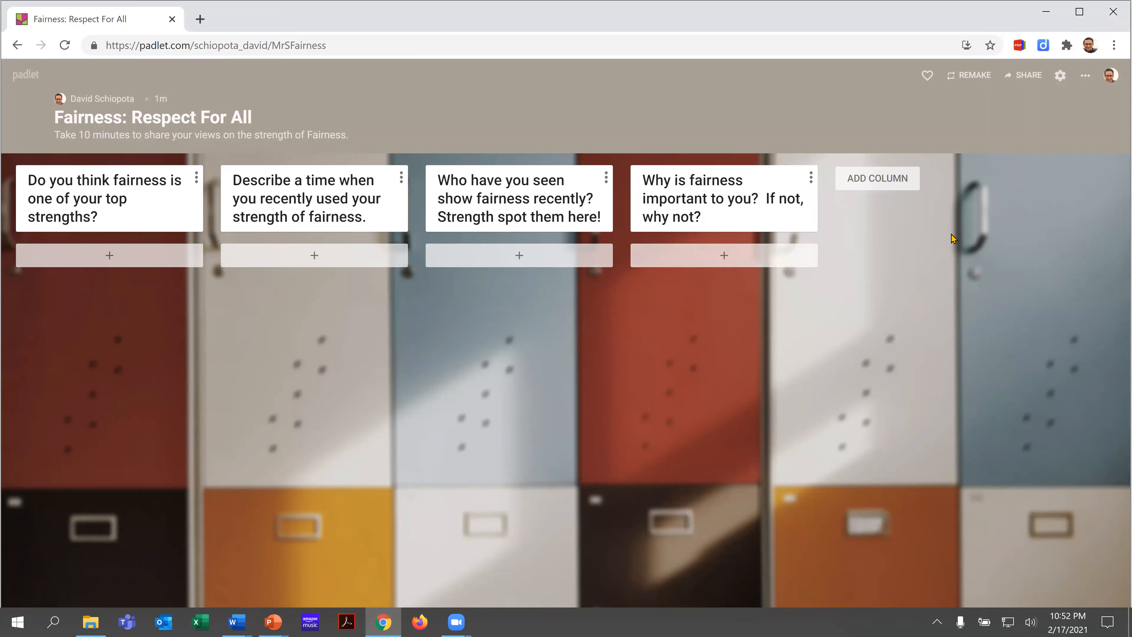
Review the padlet's privacy and sharing options, then return to the board.
click(1020, 79)
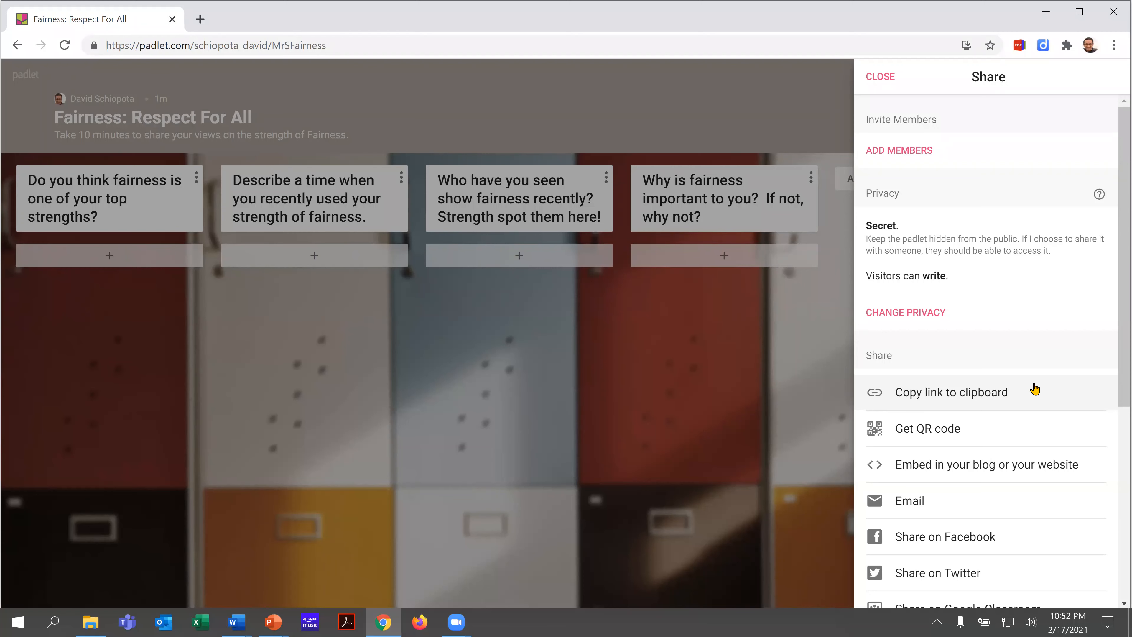
click(874, 78)
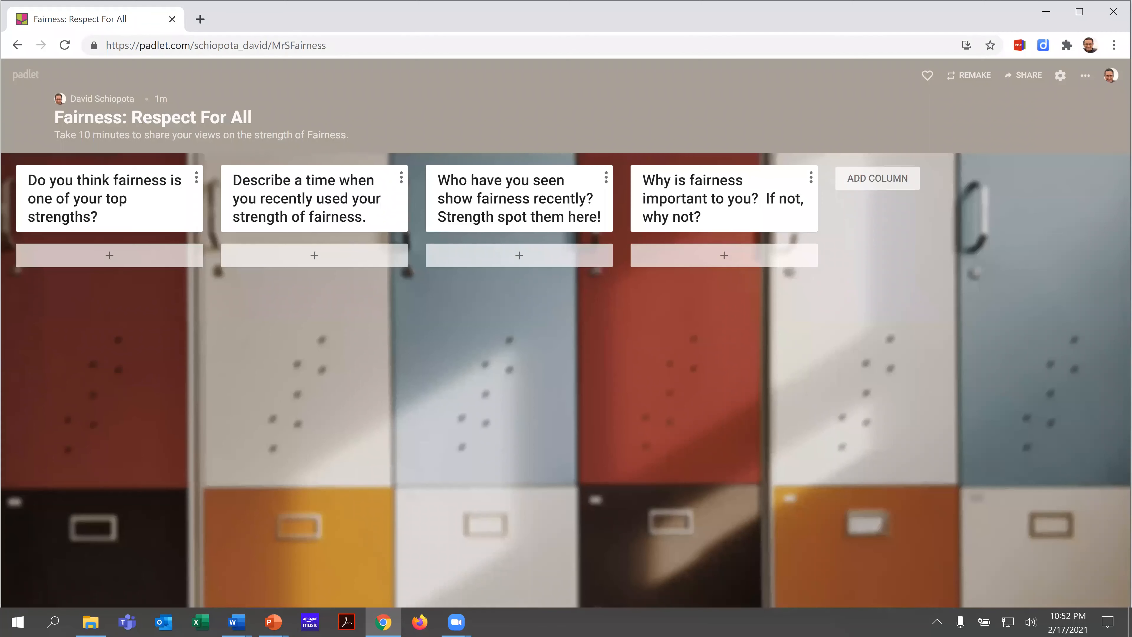